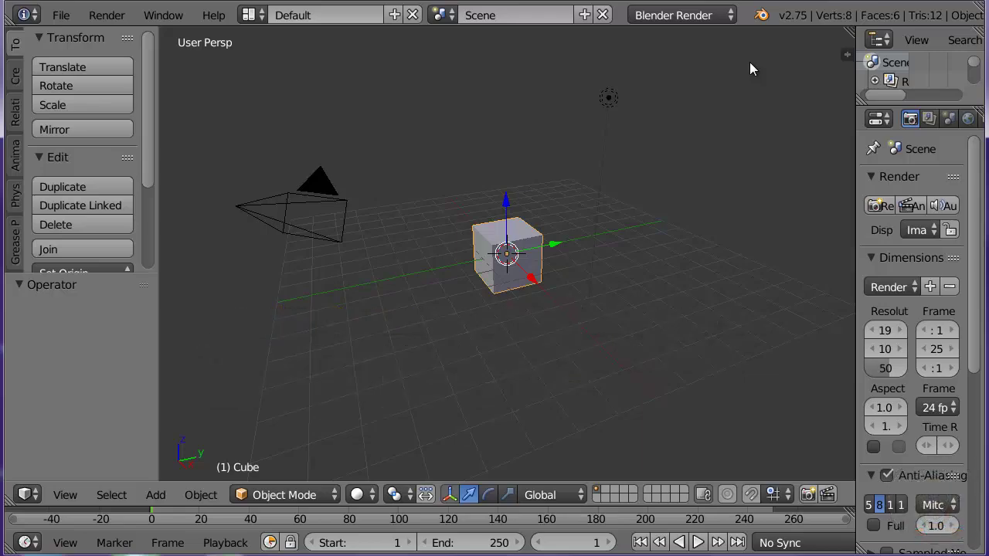
# Try the Blender Game and Cycles Render engines, then return to Blender Render.
pyautogui.click(723, 15)
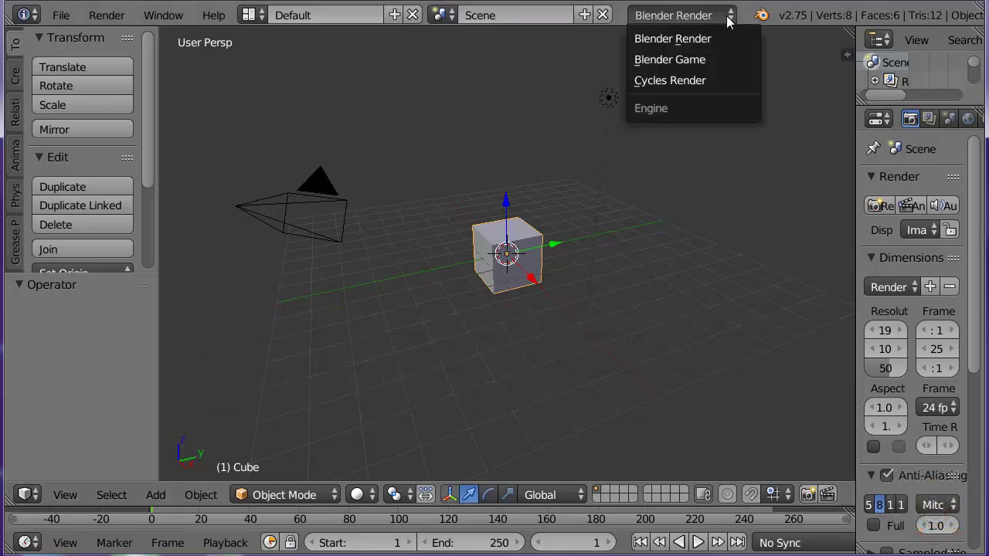
pyautogui.click(716, 60)
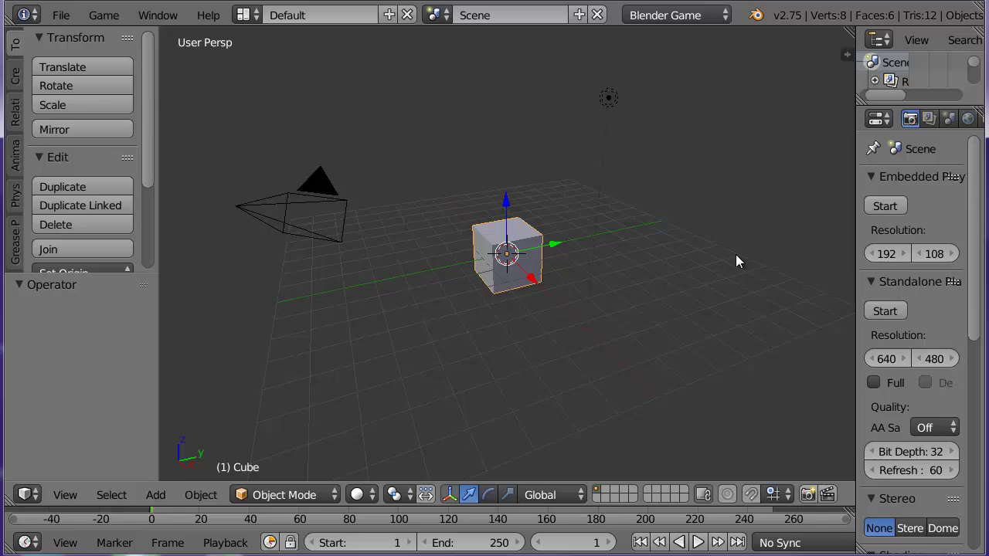
pyautogui.click(718, 15)
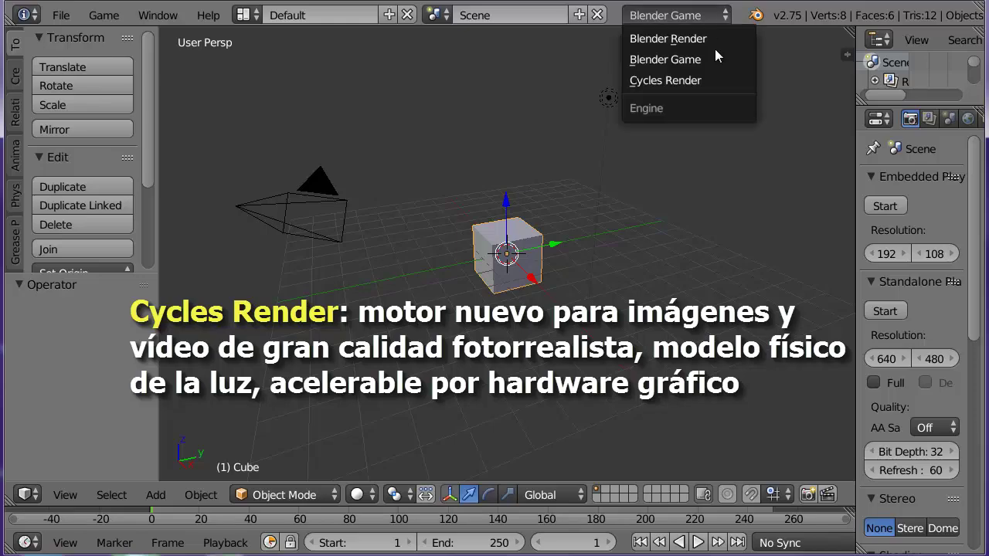
pyautogui.click(712, 77)
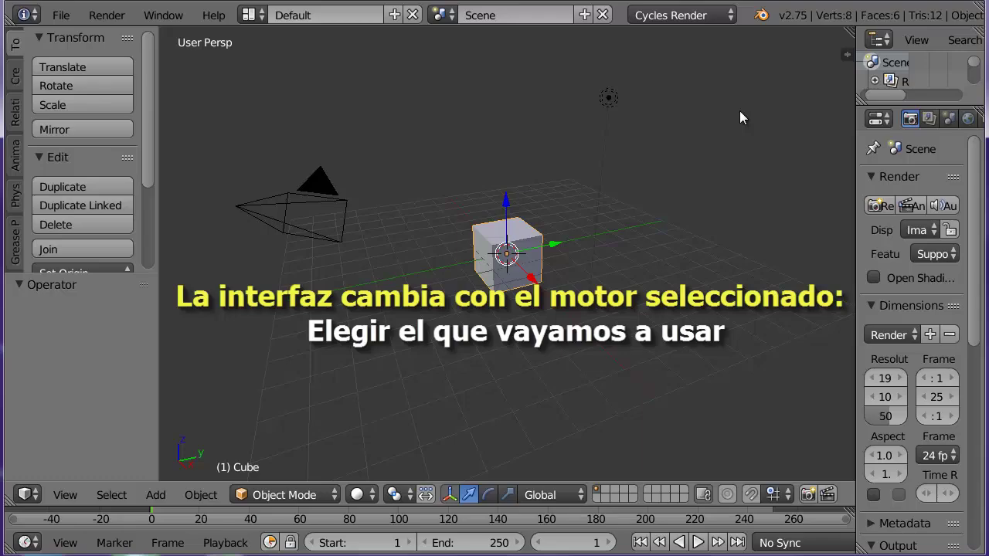
pyautogui.click(695, 15)
pyautogui.click(722, 37)
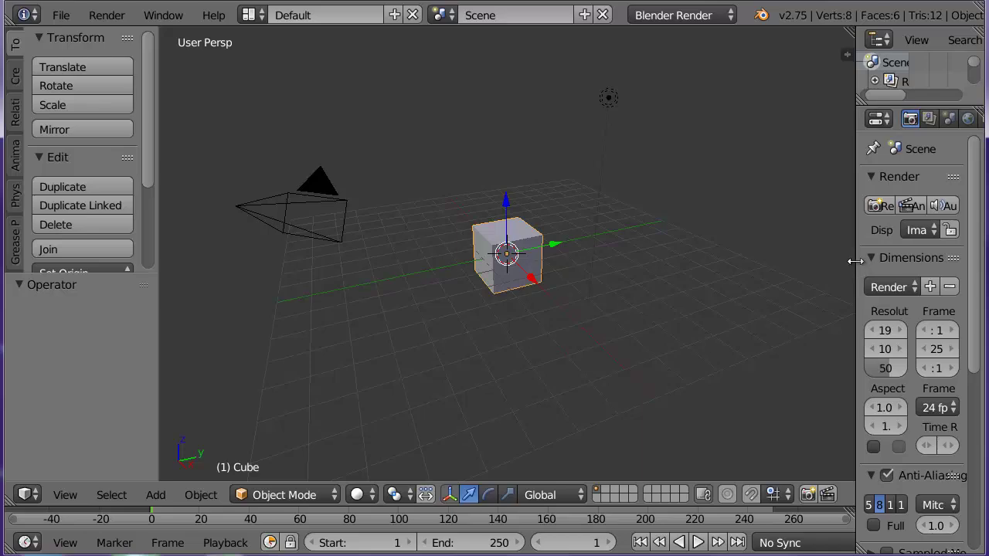
# Widen the properties area, heighten the timeline, toggle the 3D view header, and enlarge the outliner.
pyautogui.moveTo(855, 261); pyautogui.dragTo(751, 258)
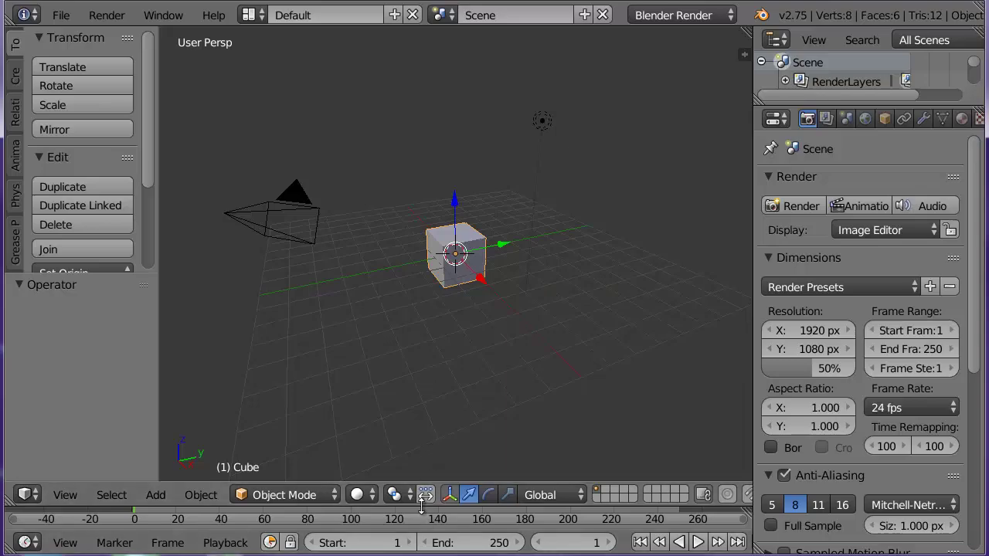
pyautogui.moveTo(420, 505); pyautogui.dragTo(412, 428)
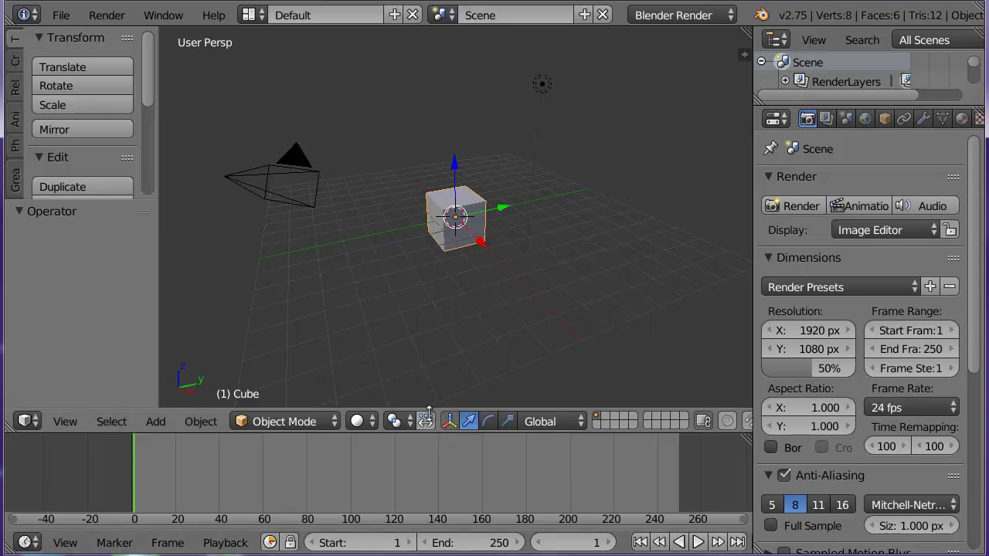
pyautogui.moveTo(429, 405); pyautogui.dragTo(427, 429)
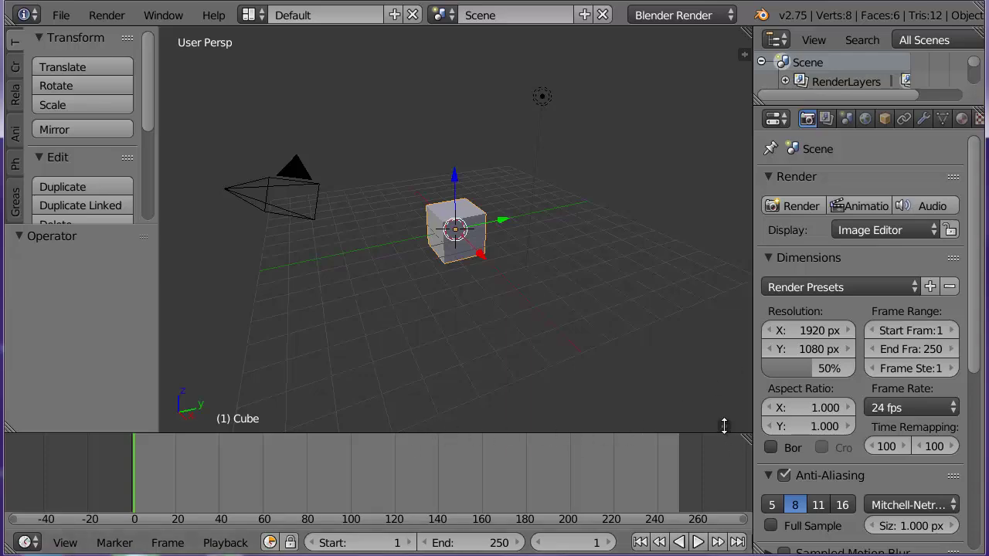
pyautogui.moveTo(724, 427); pyautogui.dragTo(722, 408)
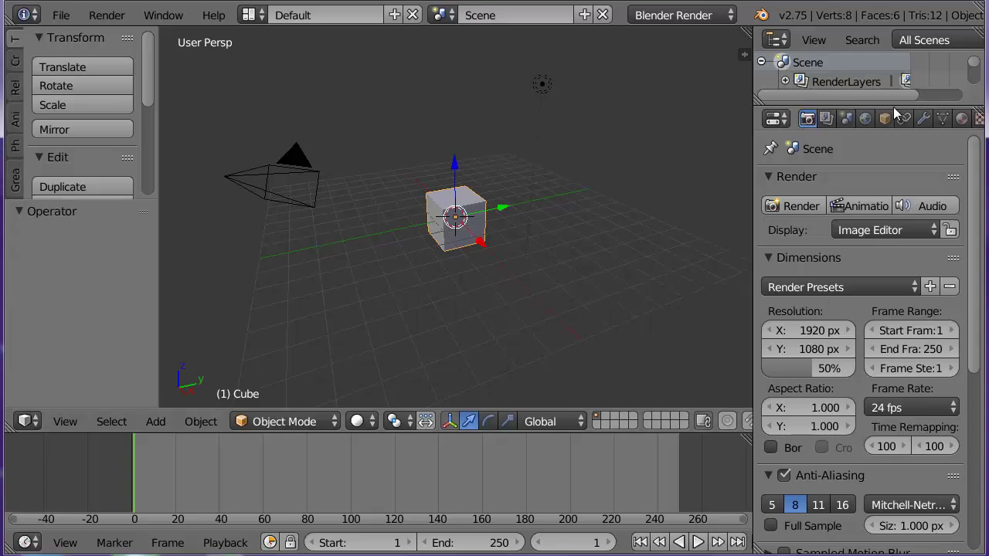
pyautogui.moveTo(893, 106); pyautogui.dragTo(886, 196)
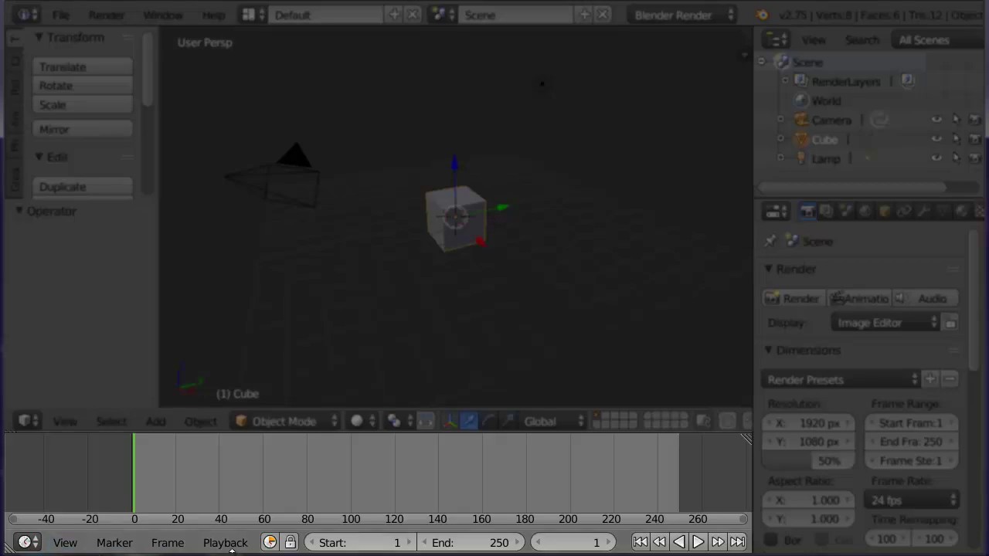
pyautogui.click(25, 542)
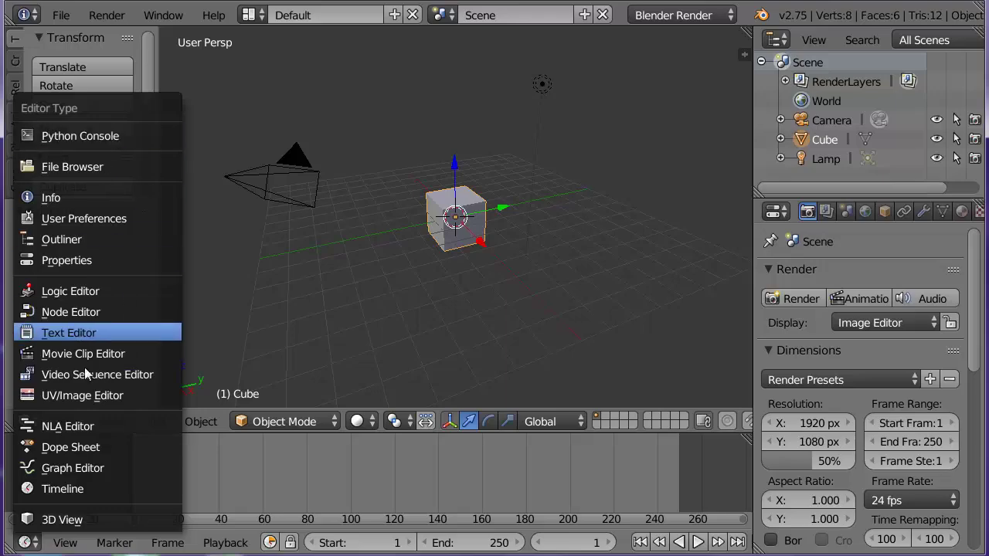
pyautogui.click(141, 490)
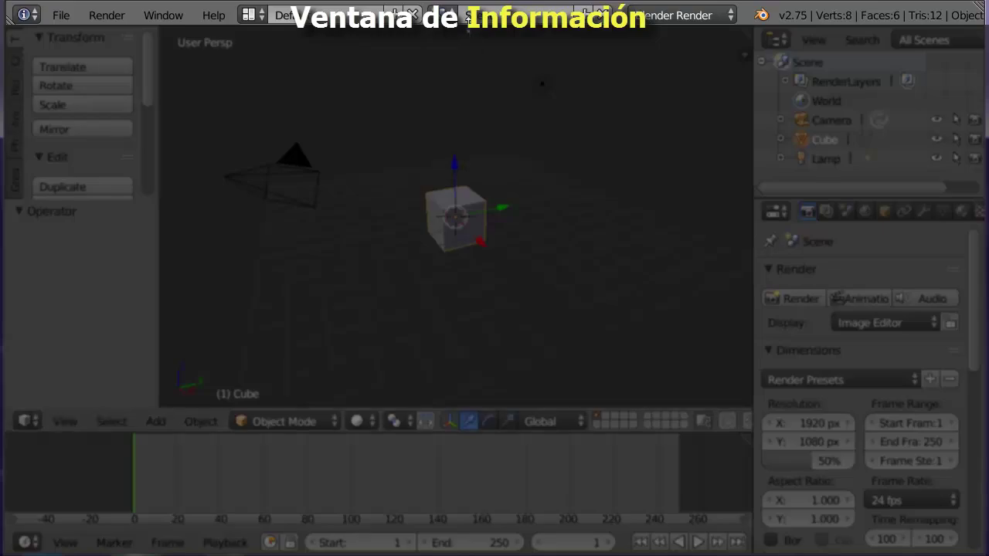
pyautogui.moveTo(468, 17)
pyautogui.mouseDown()
pyautogui.moveTo(476, 69)
pyautogui.moveTo(472, 17)
pyautogui.mouseUp()
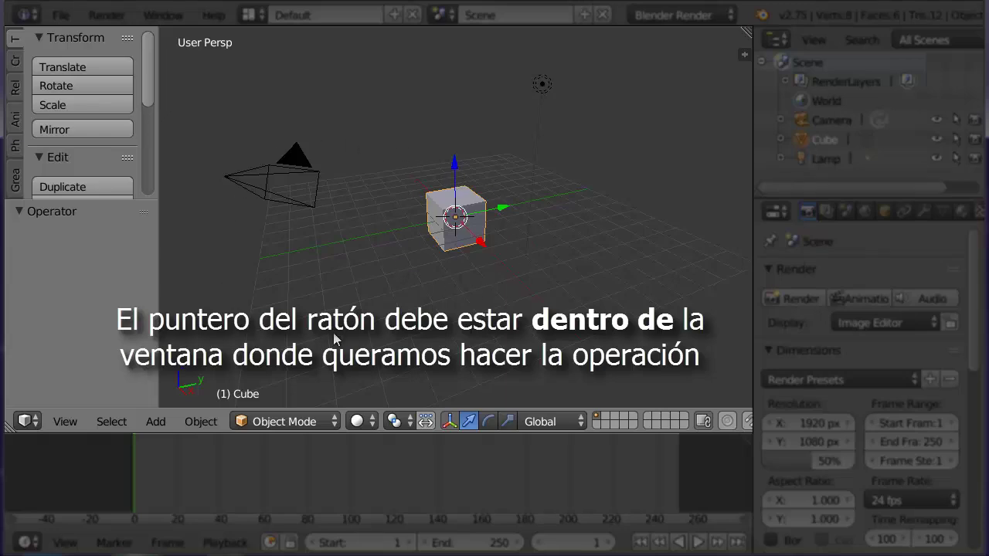
pyautogui.press('t')
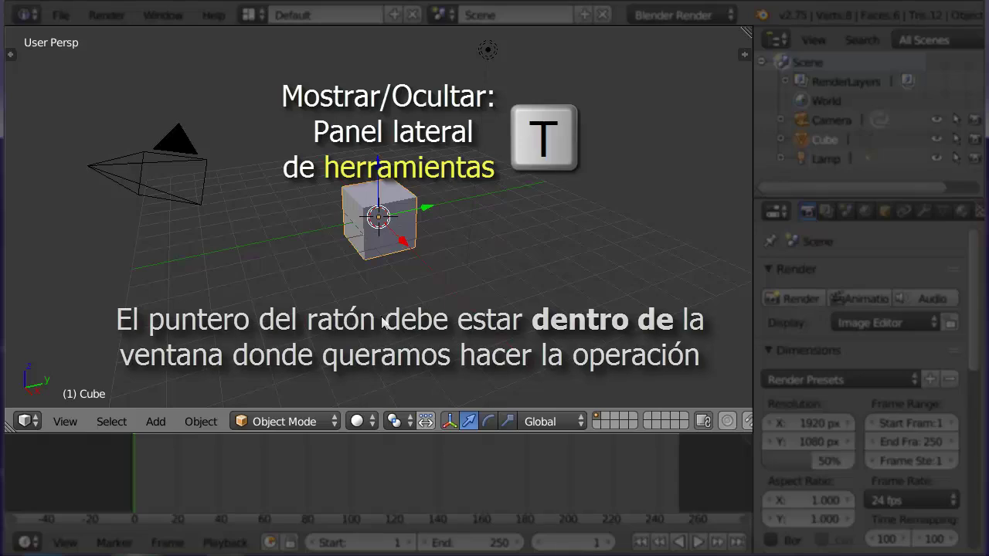
pyautogui.press('t')
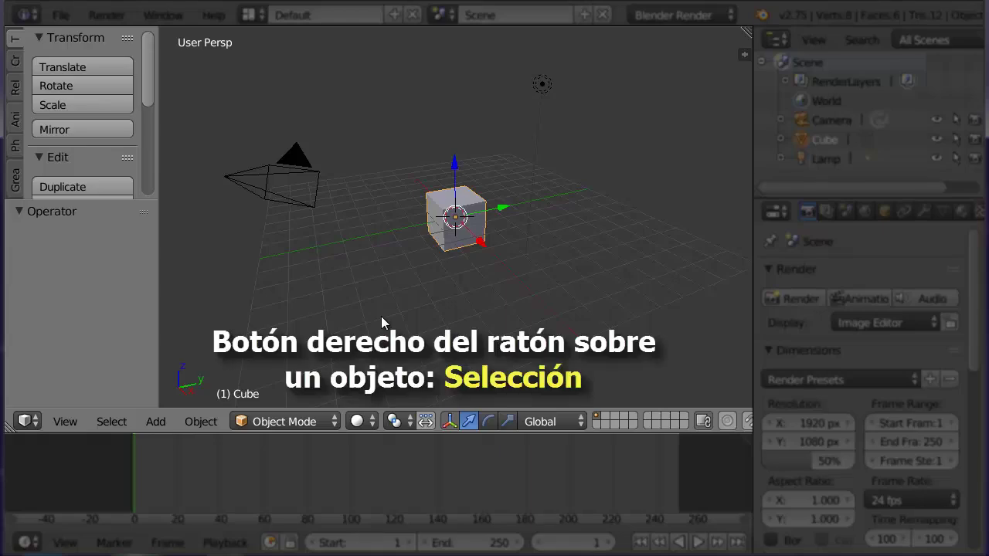
pyautogui.rightClick(290, 181)
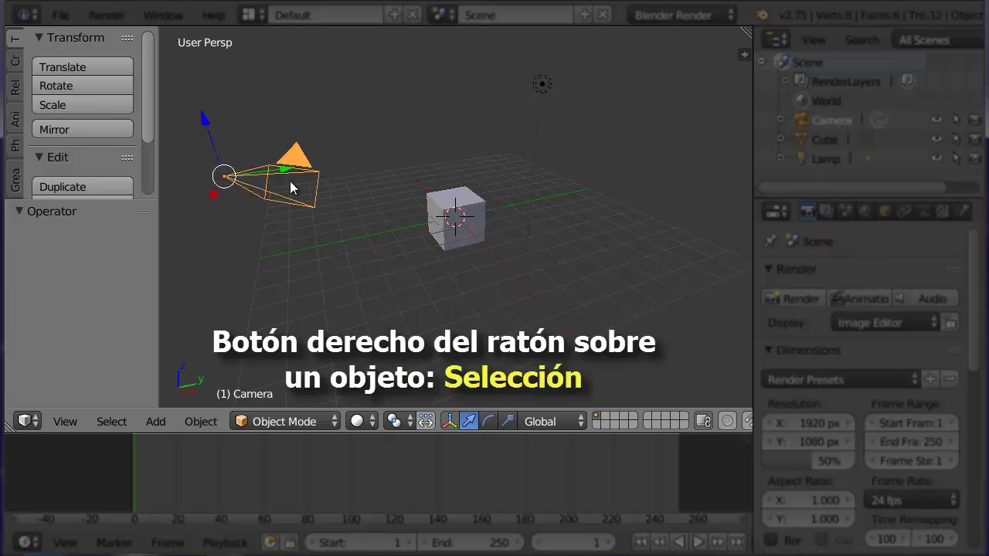
pyautogui.rightClick(439, 219)
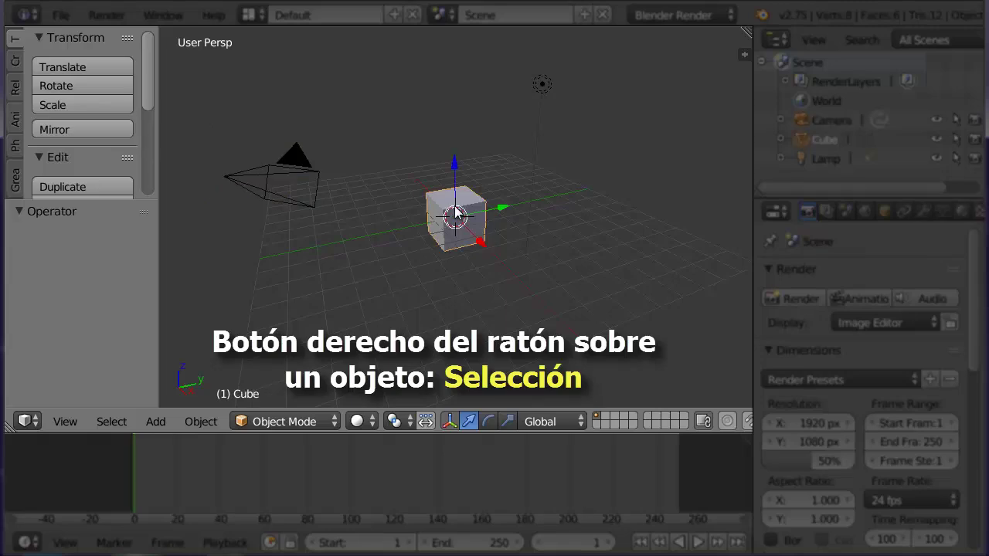
pyautogui.rightClick(543, 82)
pyautogui.rightClick(290, 164)
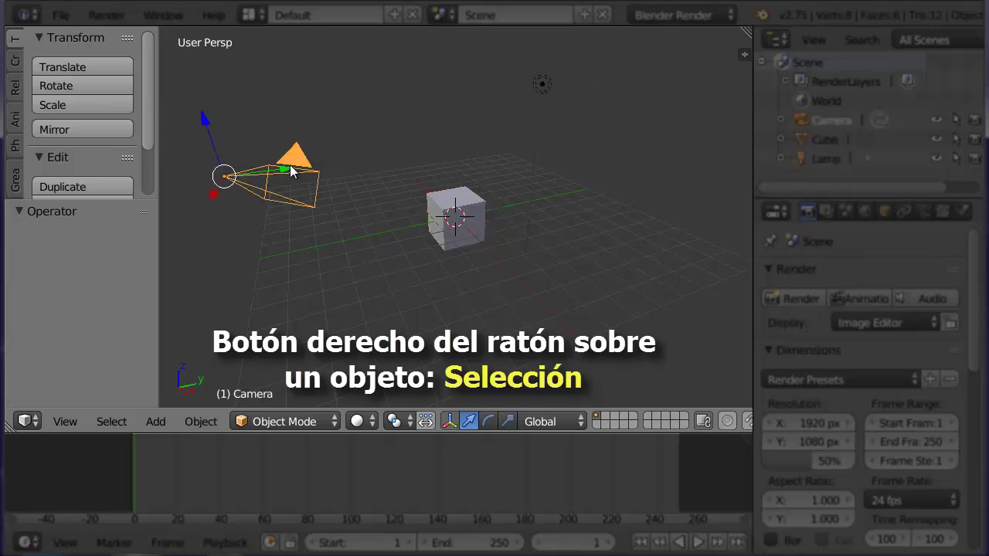
pyautogui.rightClick(458, 219)
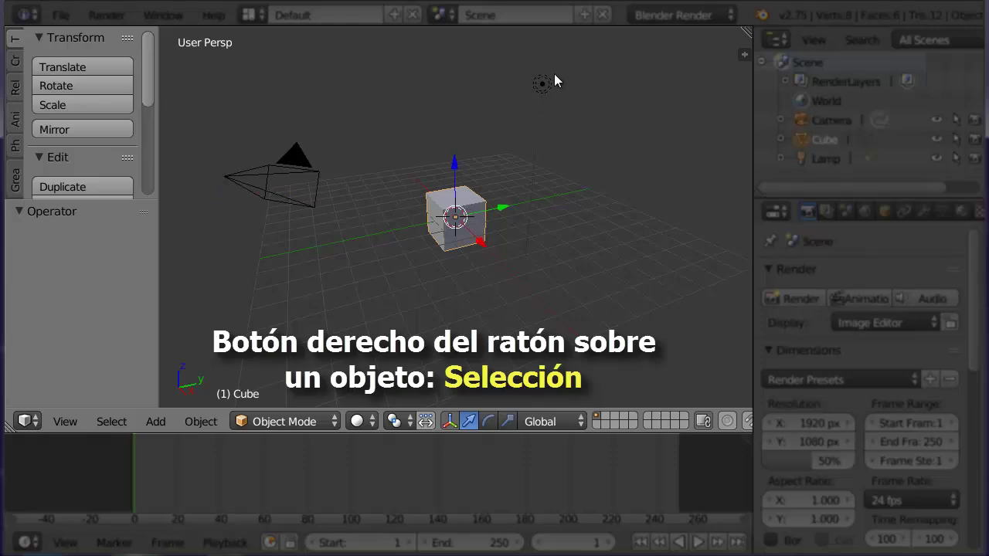
pyautogui.rightClick(550, 81)
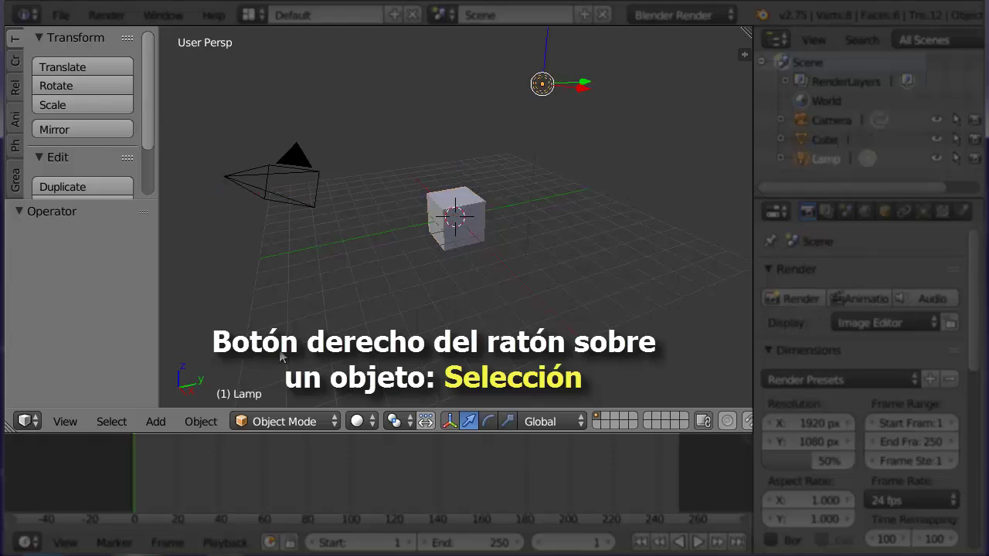
pyautogui.rightClick(264, 177)
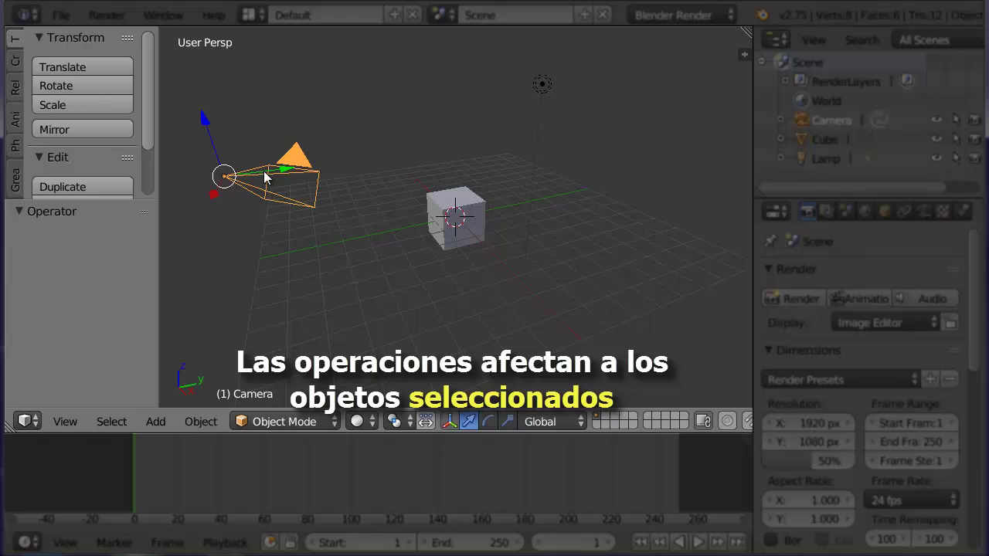
pyautogui.rightClick(467, 215)
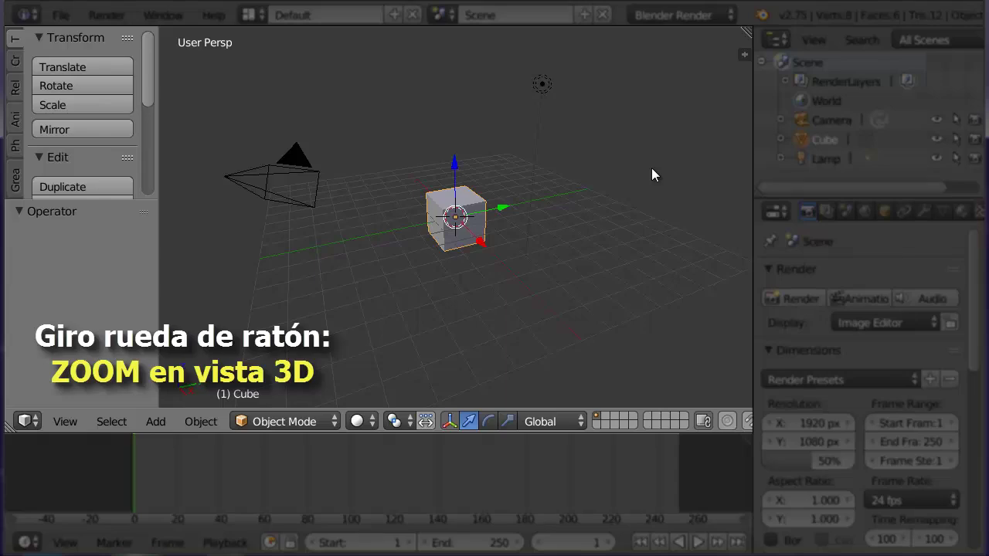
# Zoom in on the cube, orbit around it, then pan the view sideways.
pyautogui.scroll(3, 651, 168)
pyautogui.scroll(1, 651, 168)
pyautogui.scroll(-1, 651, 167)
pyautogui.scroll(-5, 651, 167)
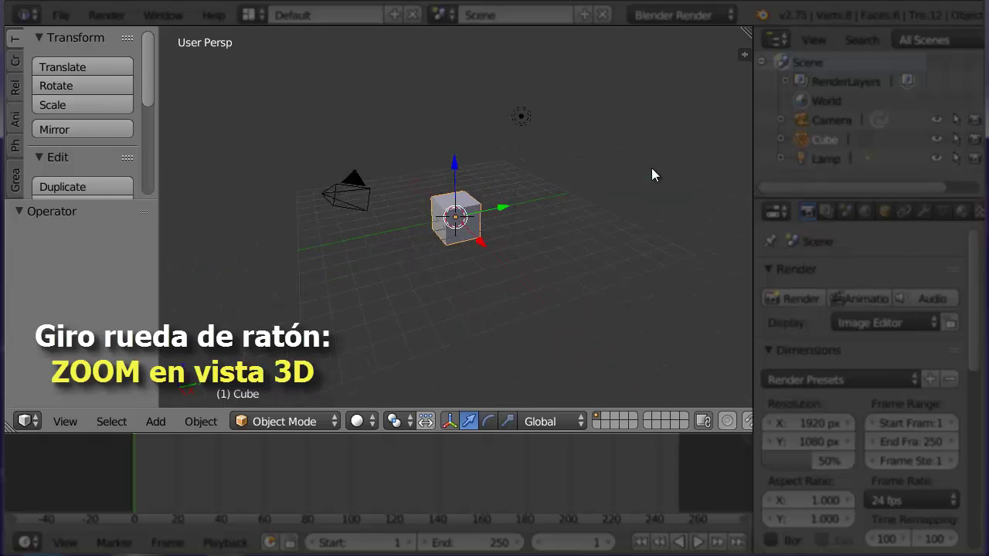
pyautogui.scroll(1, 651, 167)
pyautogui.scroll(1, 651, 167)
pyautogui.scroll(1, 651, 168)
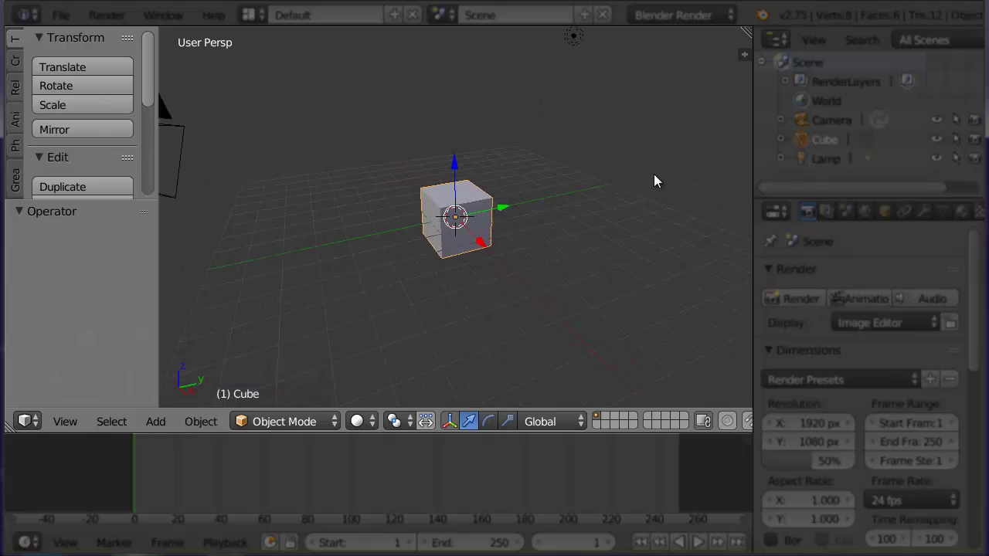
pyautogui.moveTo(654, 199)
pyautogui.mouseDown(button='middle')
pyautogui.moveTo(530, 201)
pyautogui.moveTo(575, 245)
pyautogui.moveTo(619, 172)
pyautogui.moveTo(555, 178)
pyautogui.moveTo(592, 207)
pyautogui.moveTo(638, 214)
pyautogui.mouseUp(button='middle')
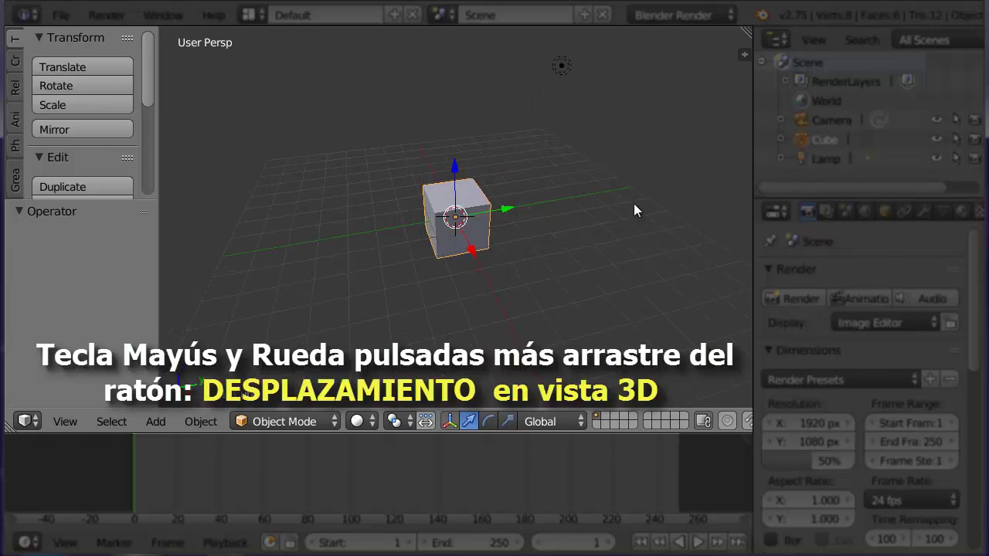
pyautogui.moveTo(633, 203)
pyautogui.keyDown('shift'); pyautogui.mouseDown(button='middle')
pyautogui.moveTo(507, 175)
pyautogui.moveTo(489, 221)
pyautogui.moveTo(702, 239)
pyautogui.moveTo(745, 154)
pyautogui.moveTo(658, 146)
pyautogui.moveTo(655, 185)
pyautogui.mouseUp(button='middle'); pyautogui.keyUp('shift')
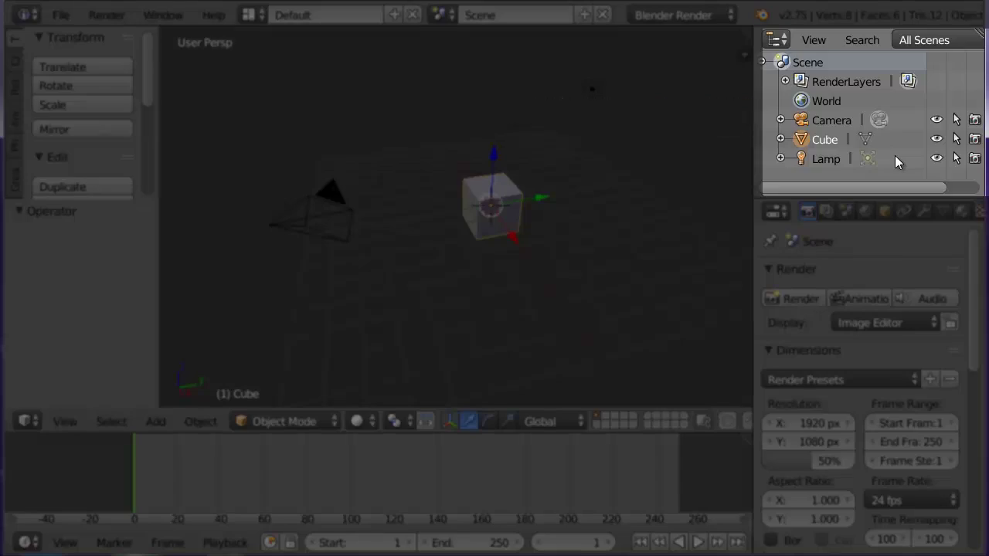
# Select Camera, Cube and Lamp in turn from the outliner, ending on Camera.
pyautogui.click(835, 121)
pyautogui.click(829, 161)
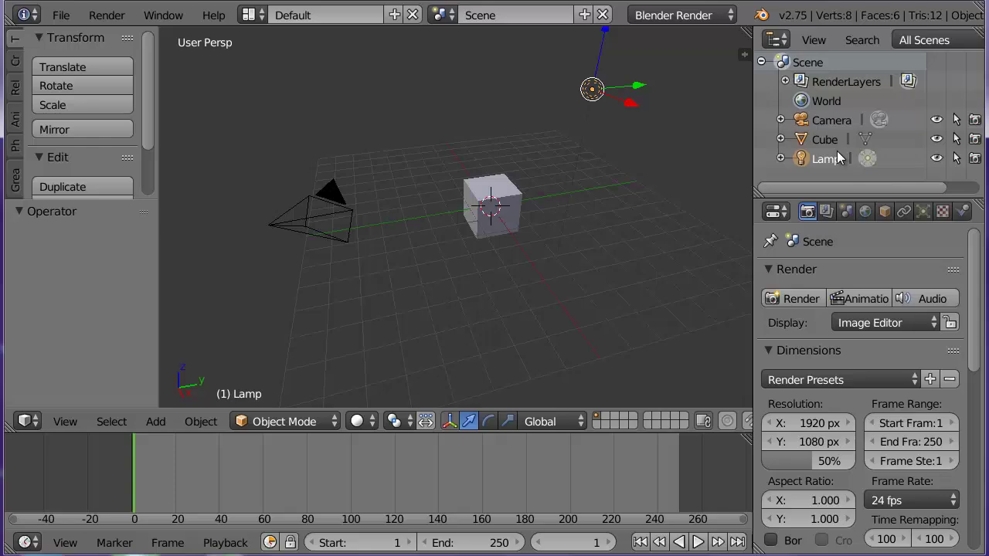
pyautogui.click(831, 119)
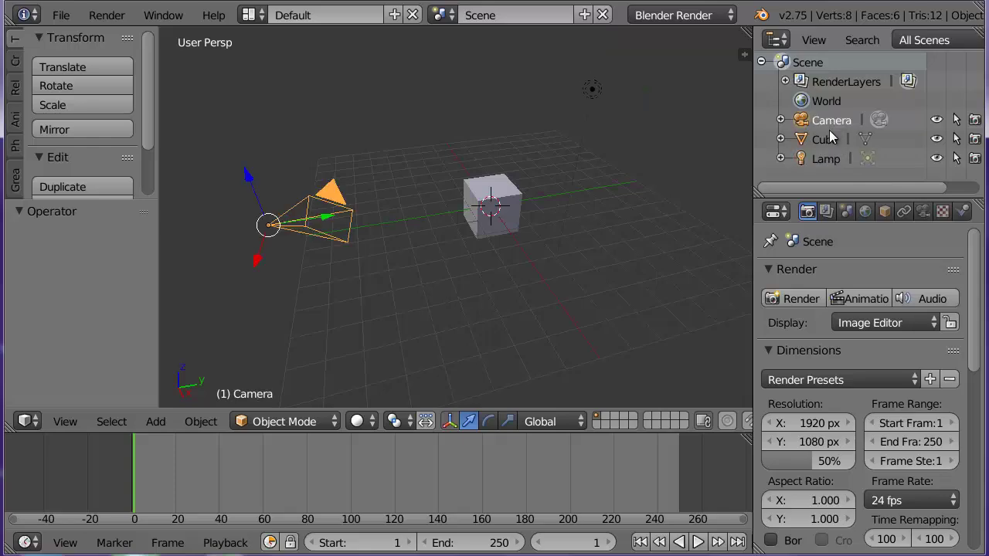
pyautogui.click(828, 139)
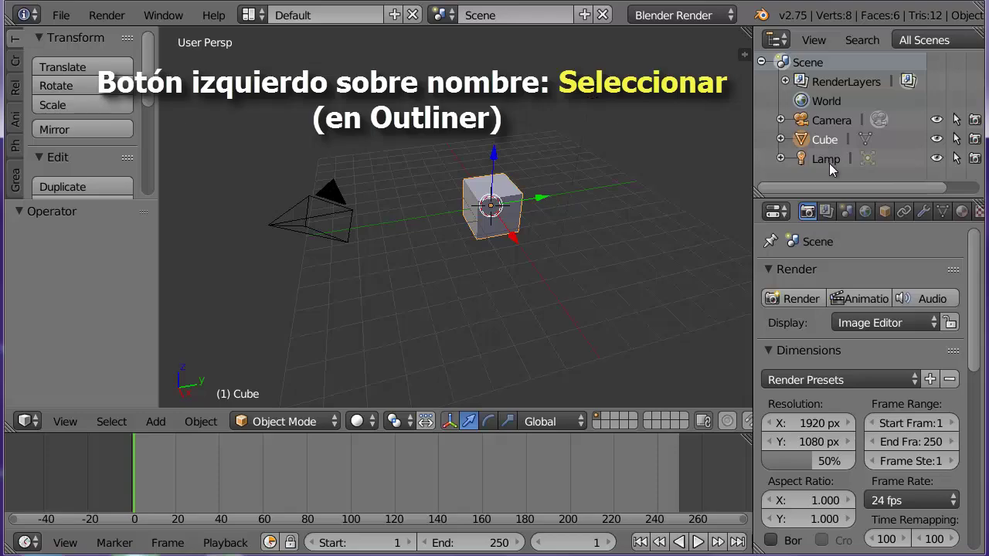
pyautogui.click(825, 159)
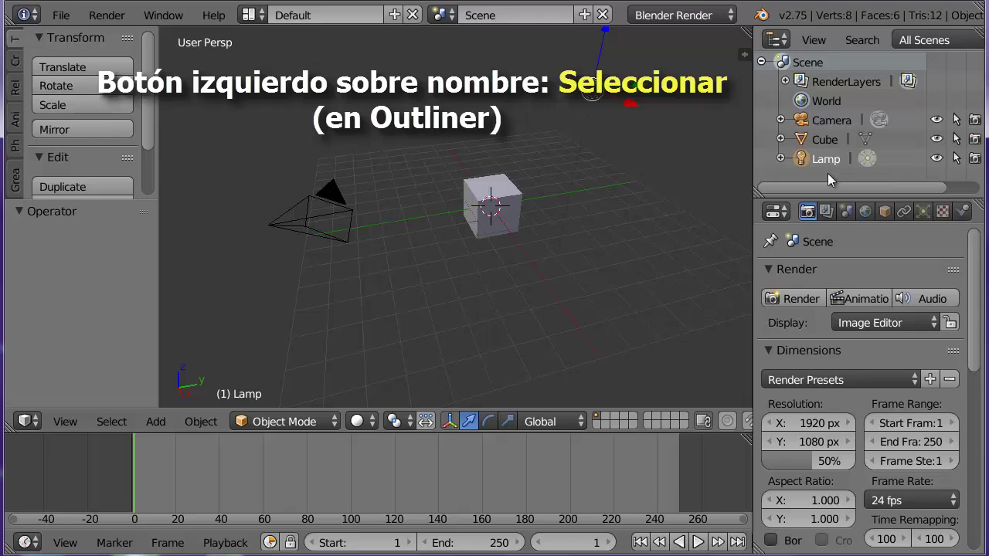
pyautogui.click(822, 140)
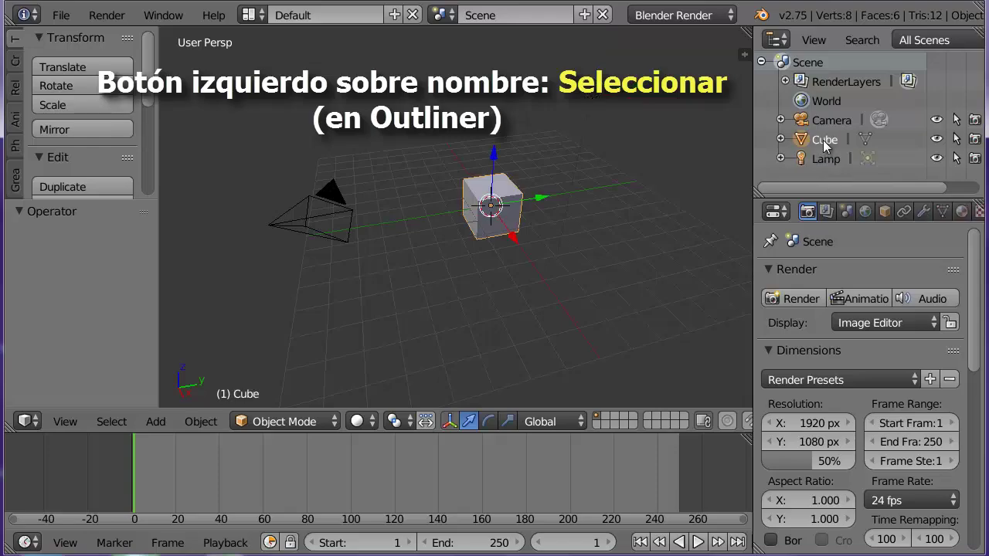
pyautogui.click(824, 159)
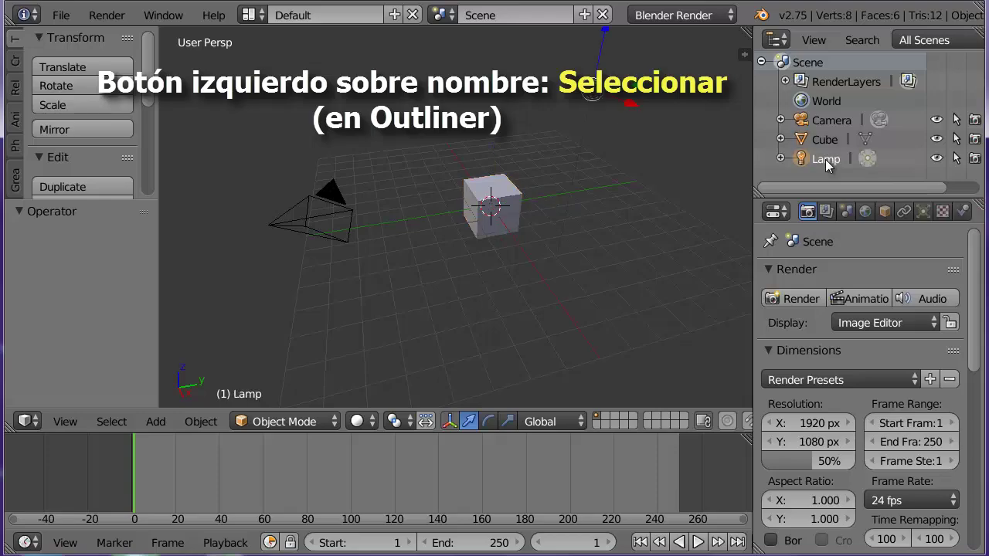
pyautogui.click(830, 117)
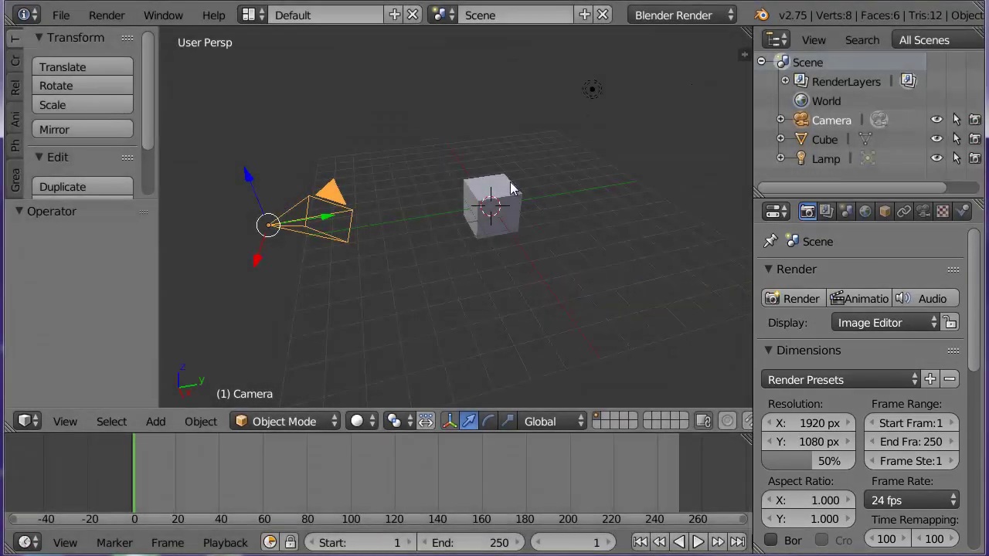
# Right-click the Lamp, Cube and Camera in the viewport, finishing with the Cube selected.
pyautogui.rightClick(593, 89)
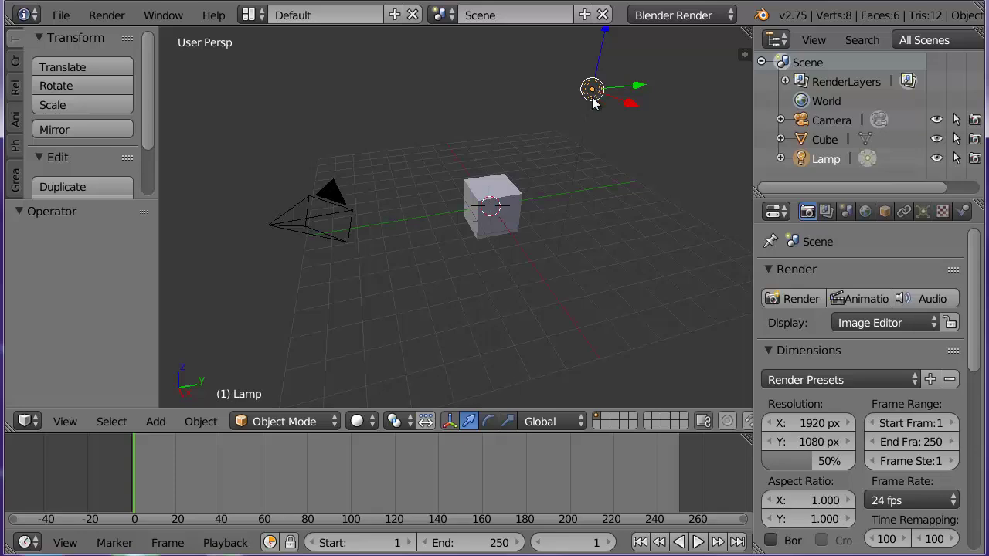
pyautogui.rightClick(512, 209)
pyautogui.rightClick(313, 204)
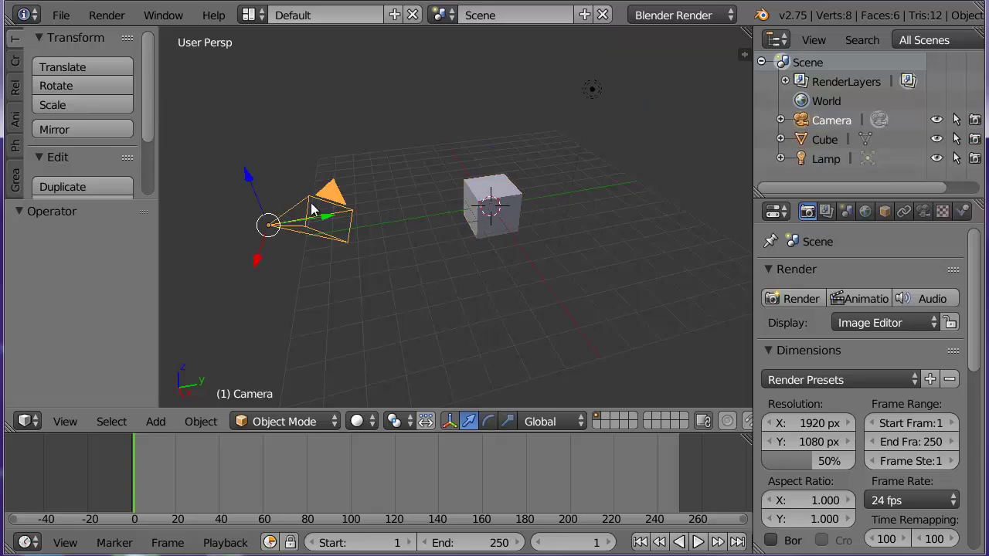
pyautogui.rightClick(495, 201)
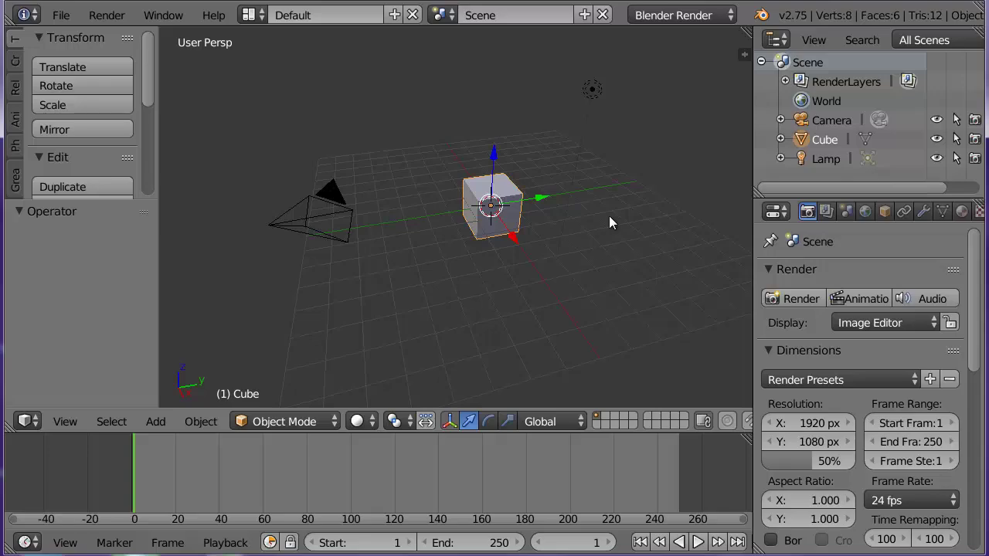
pyautogui.click(251, 15)
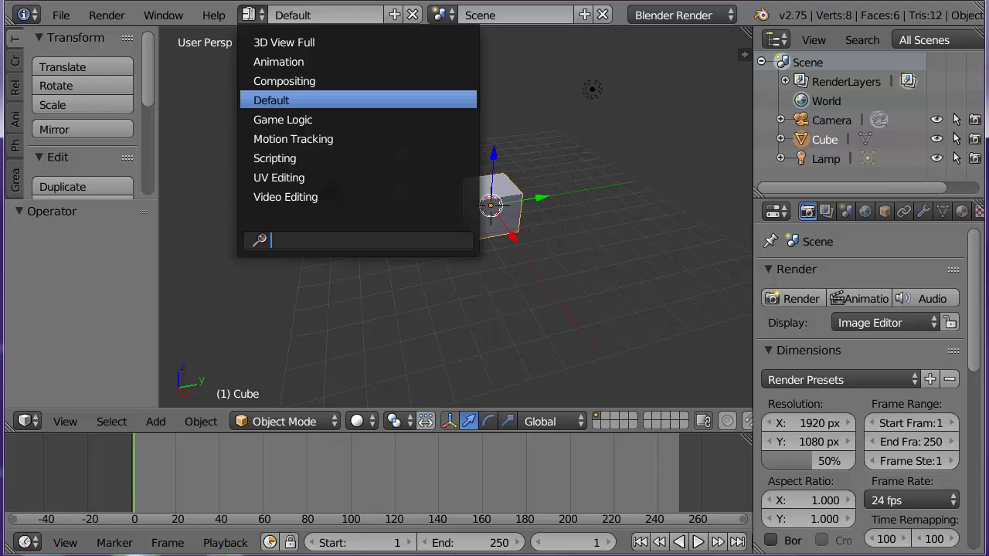
pyautogui.click(278, 61)
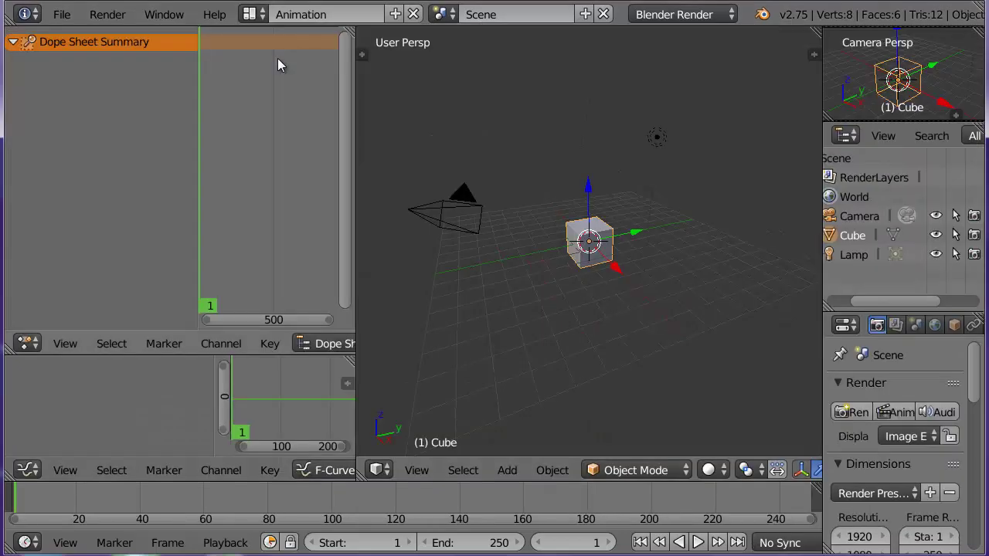
pyautogui.click(256, 15)
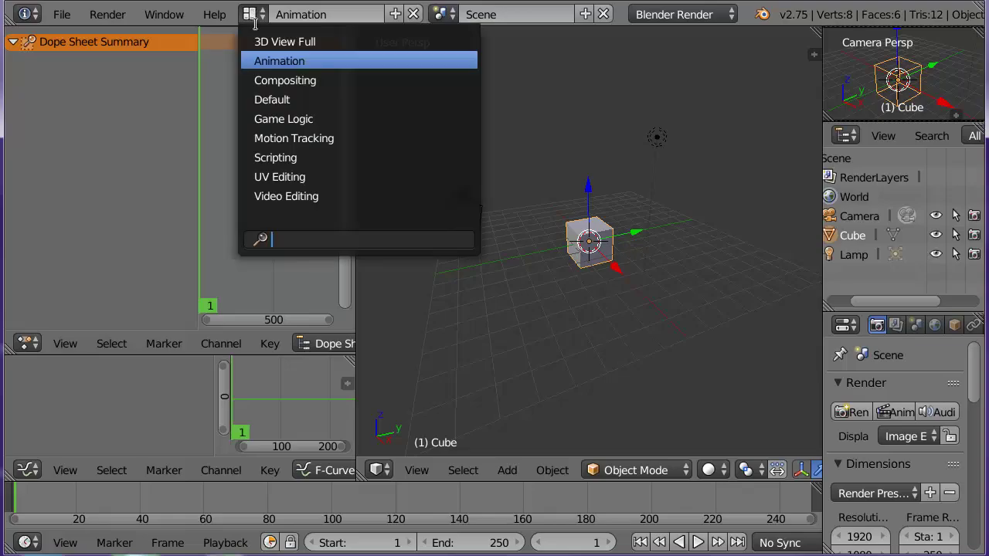
pyautogui.click(359, 176)
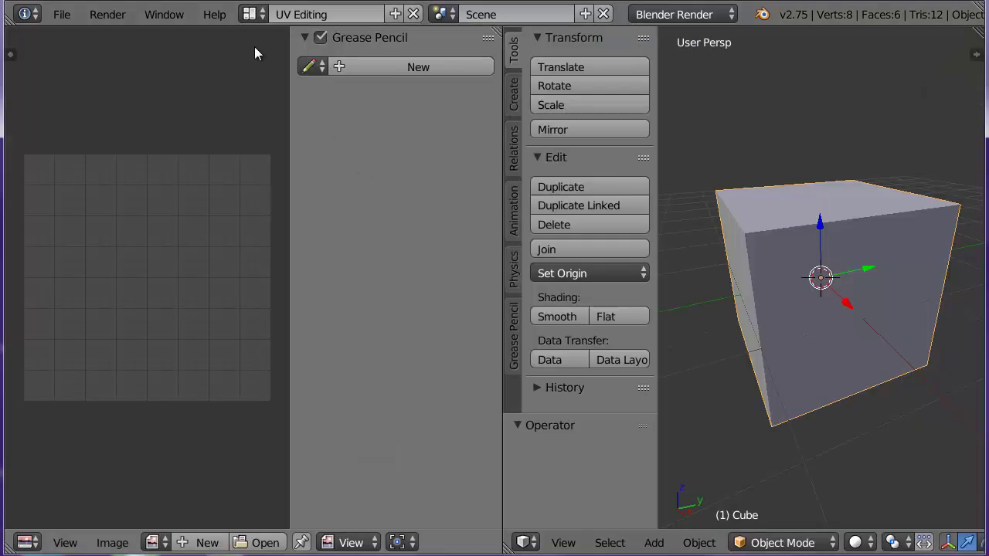
pyautogui.click(256, 16)
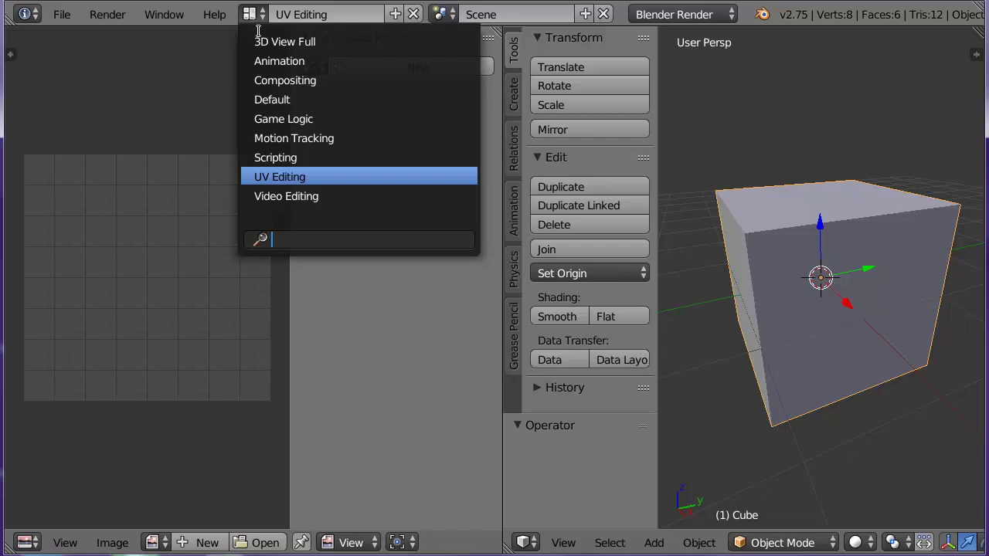
pyautogui.click(317, 120)
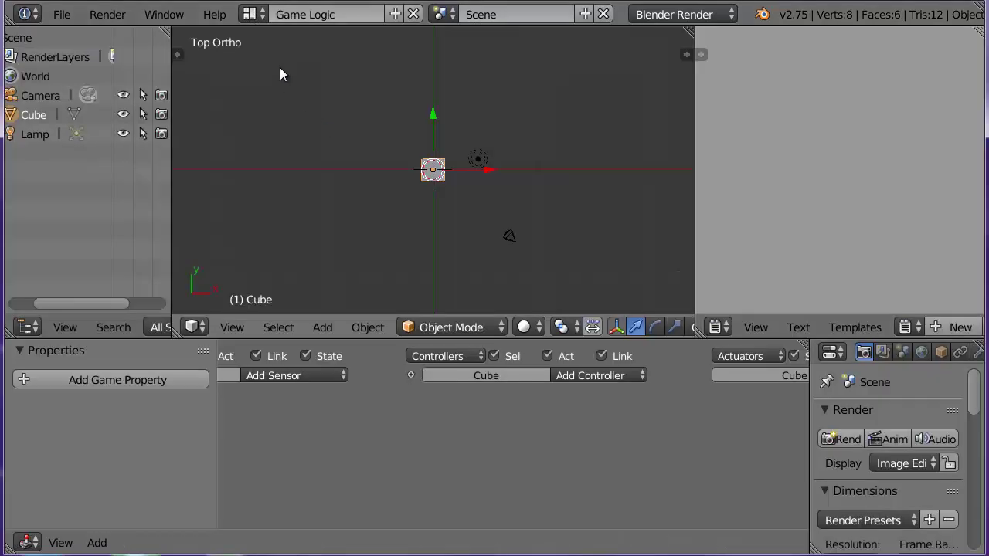
pyautogui.click(253, 14)
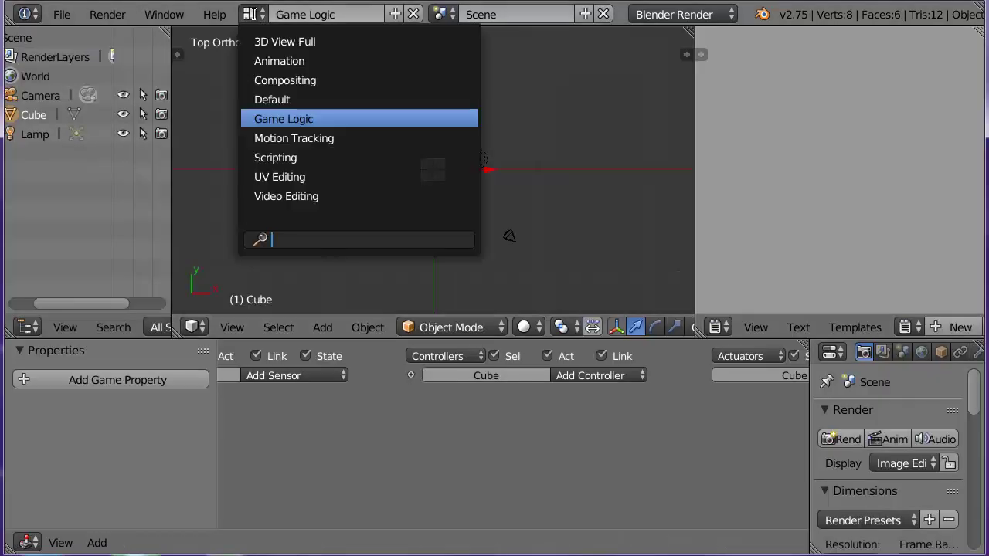
pyautogui.click(306, 194)
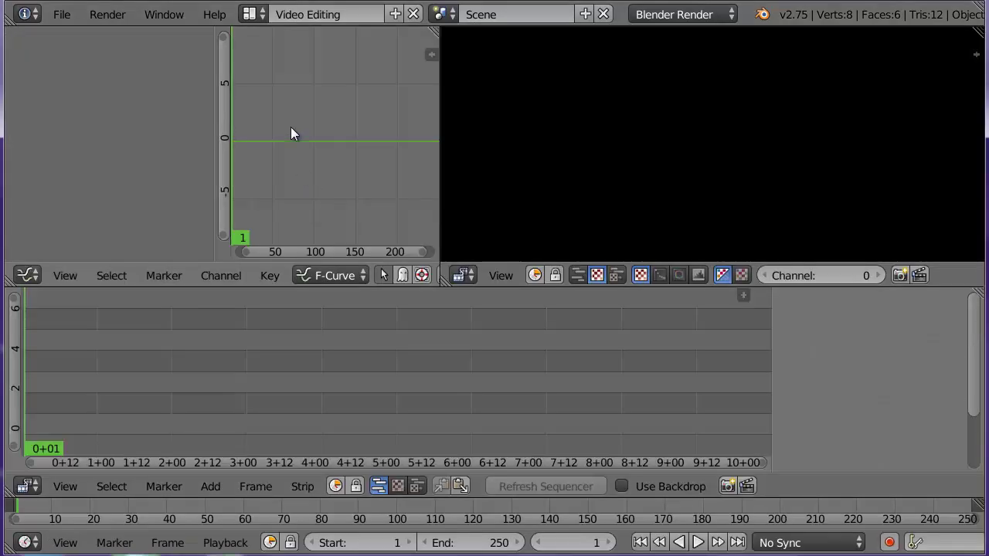
pyautogui.click(255, 17)
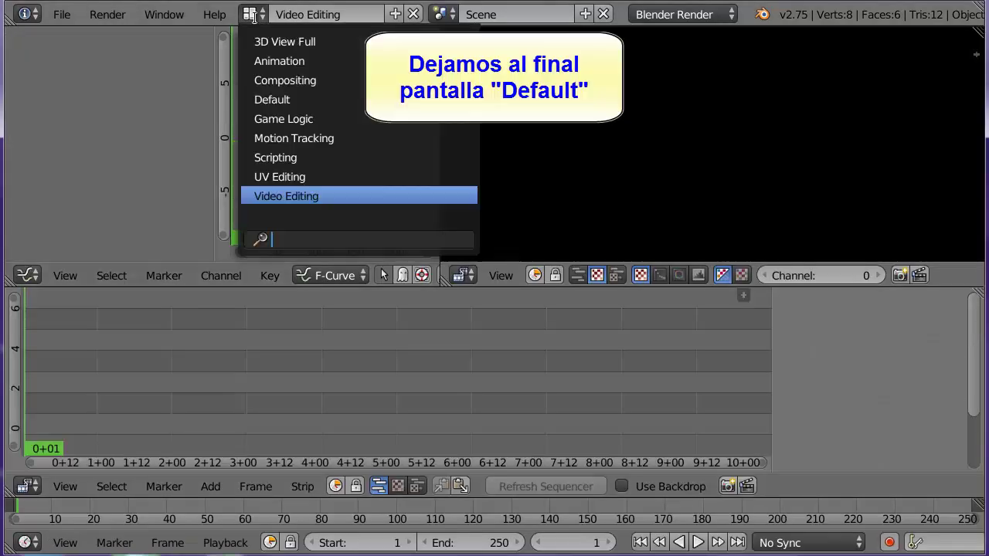
pyautogui.click(328, 100)
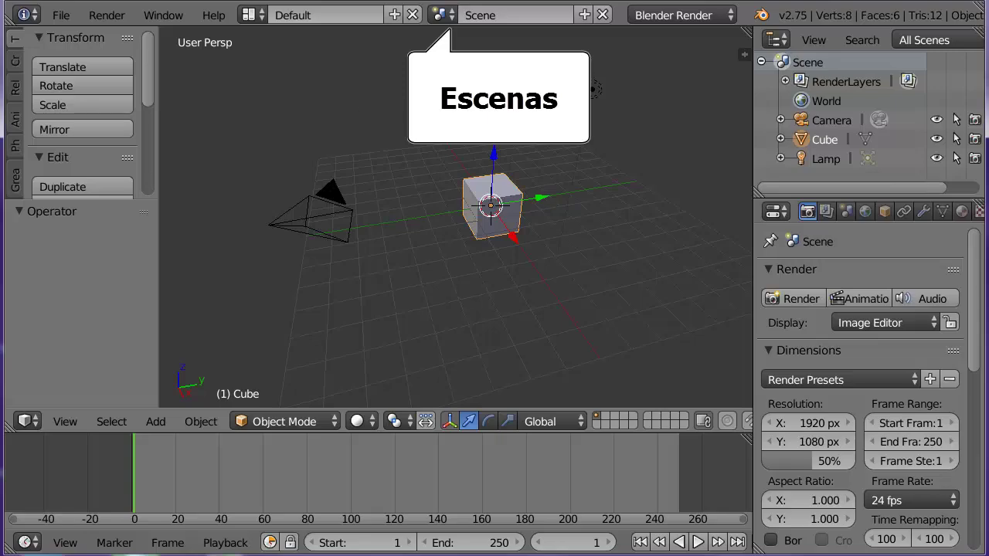
pyautogui.click(439, 15)
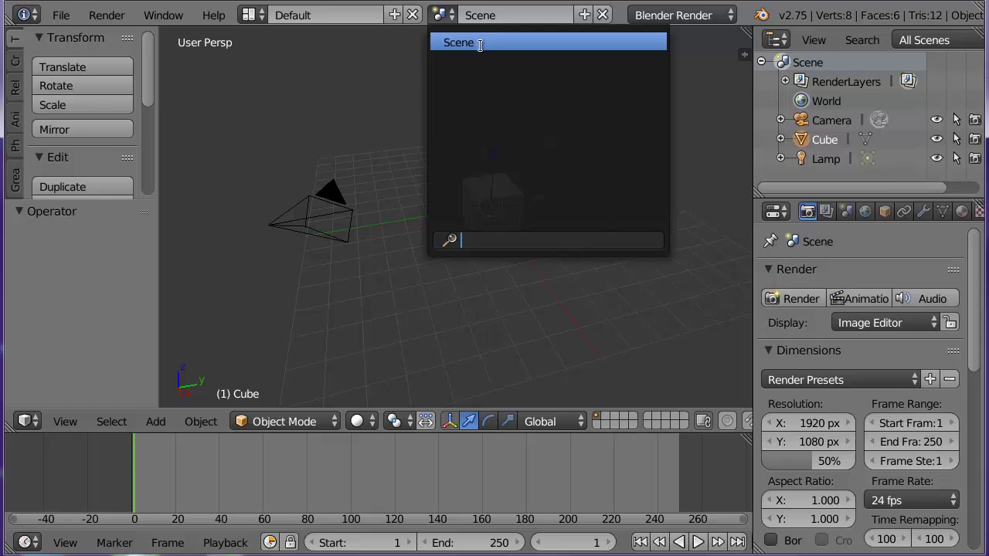
pyautogui.click(384, 61)
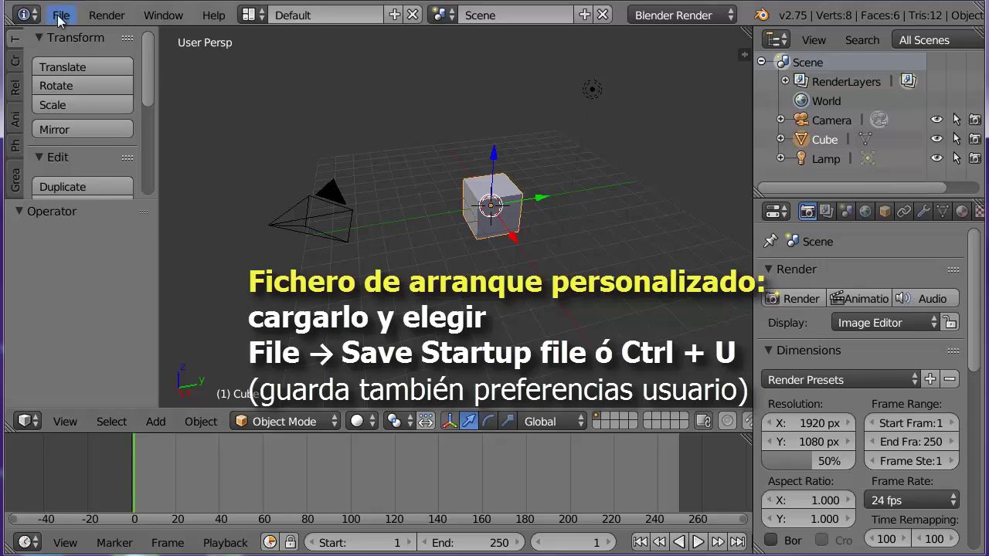
# Save the current layout and scene as the startup file, confirming the prompt.
pyautogui.click(60, 18)
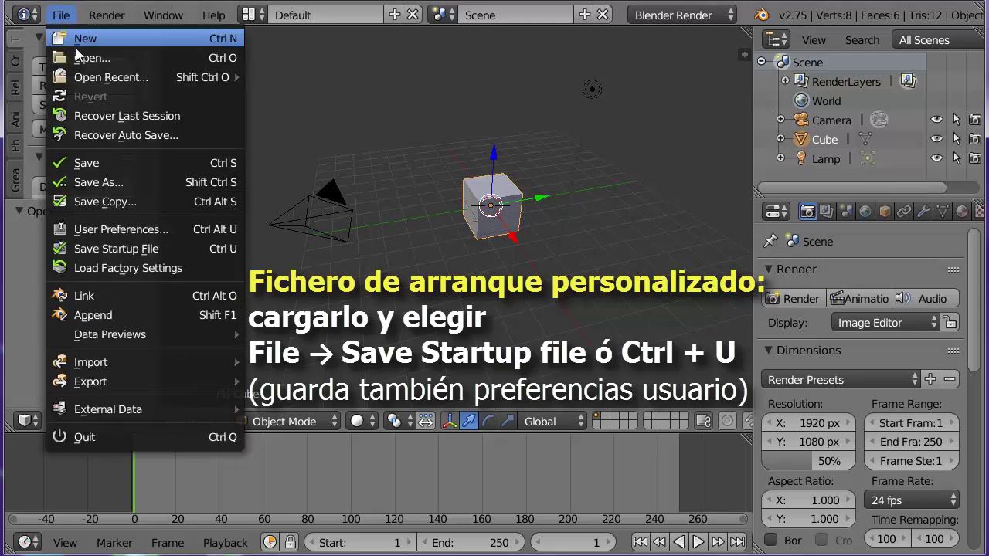
pyautogui.click(190, 248)
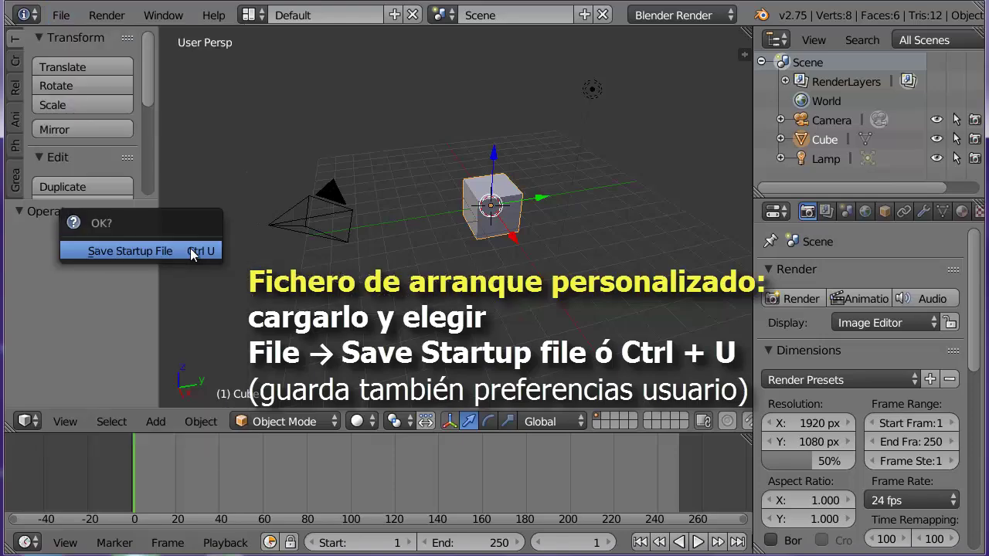
pyautogui.click(190, 248)
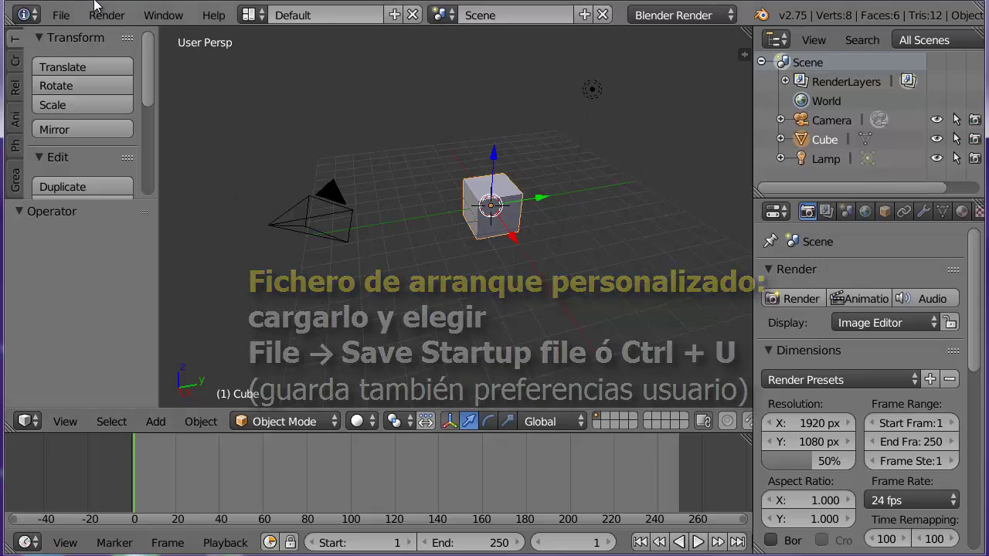
pyautogui.click(62, 15)
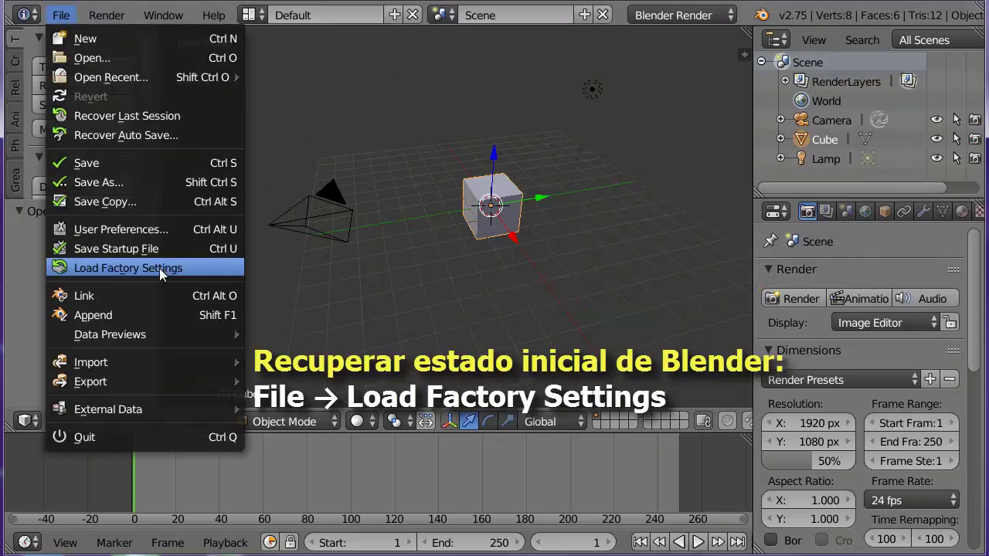